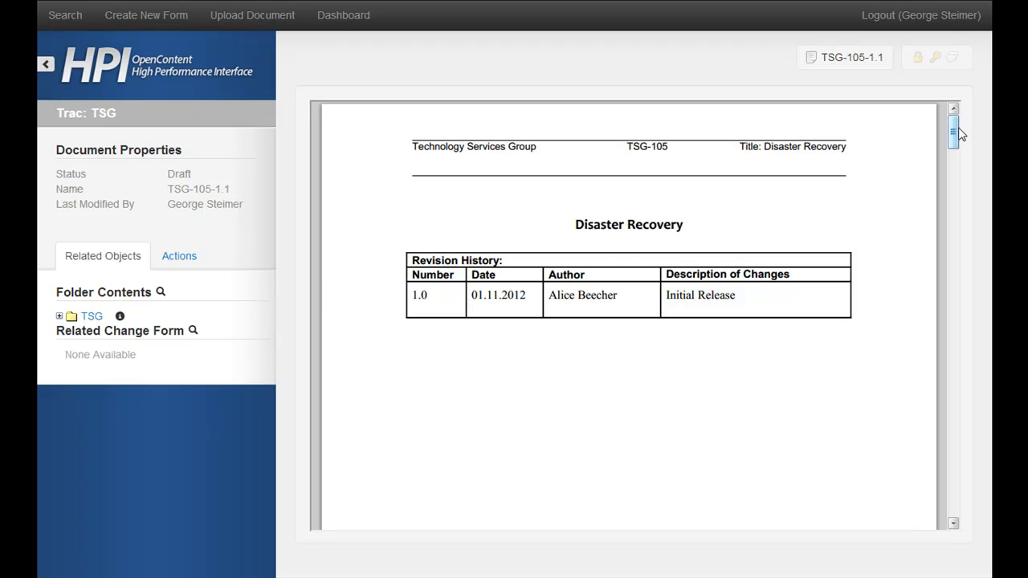
- Examine the backup schedule in document TSG-105-1.1, marking the TSGPROALF2 server in the Thursday row
drag(954, 132, 953, 417)
drag(635, 430, 563, 430)
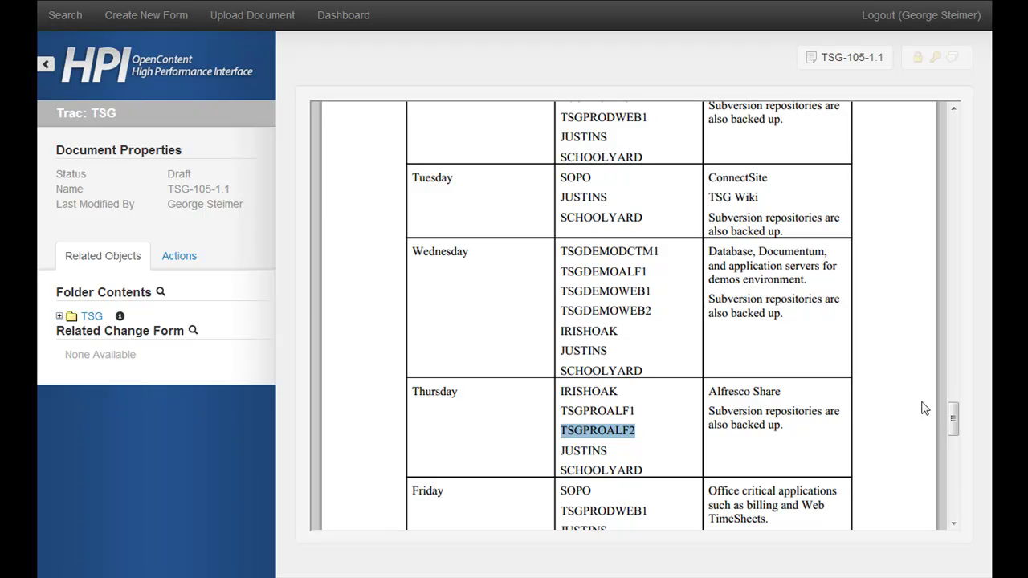
drag(953, 412, 968, 141)
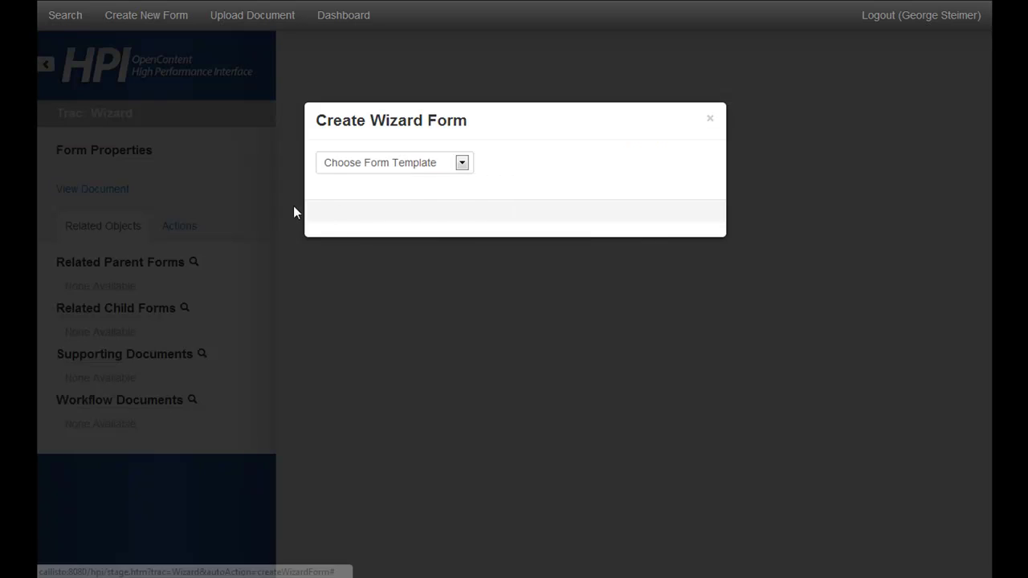
- Create a new wizard form from the Simple CR template
click(422, 165)
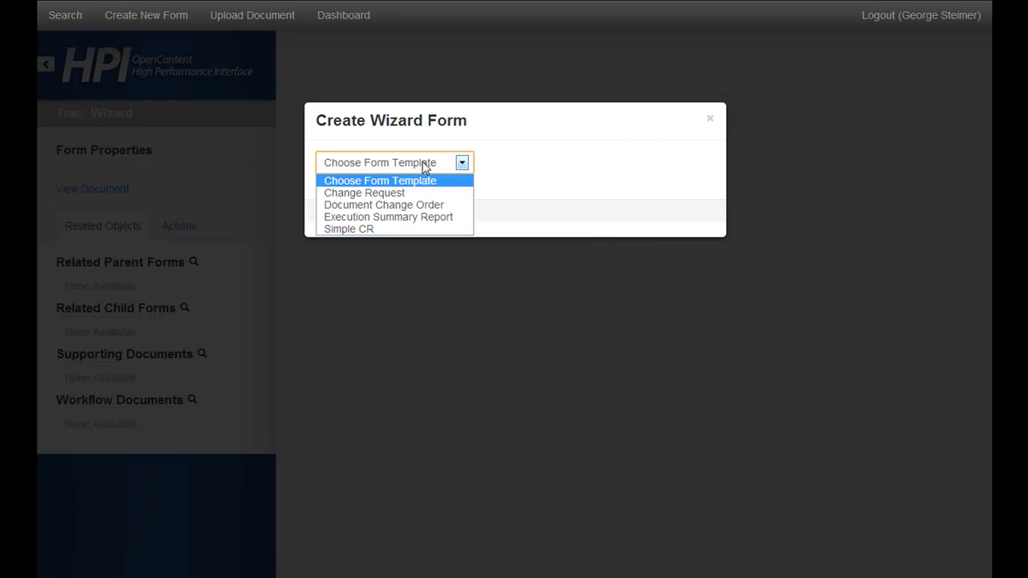
click(407, 229)
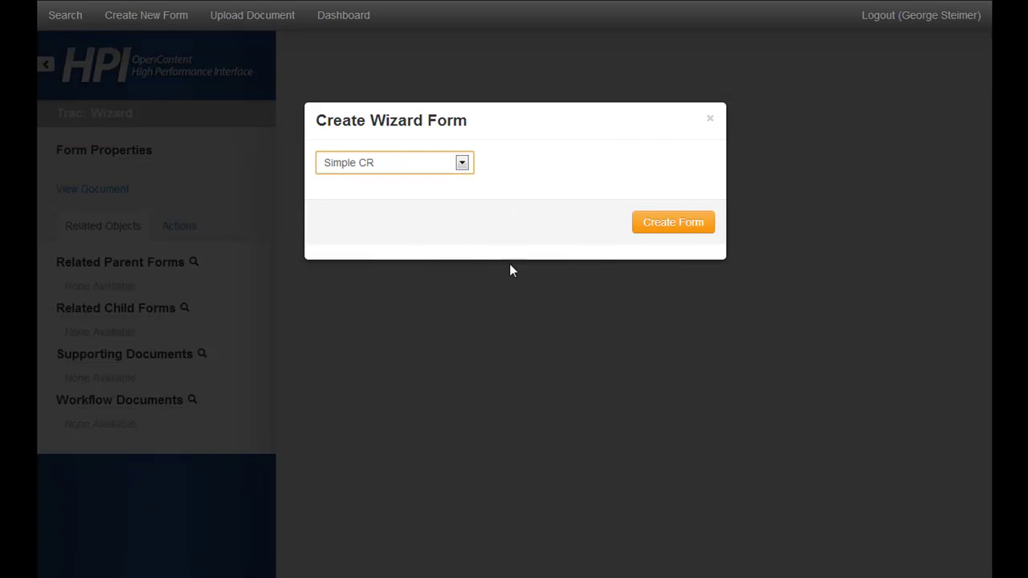
click(654, 228)
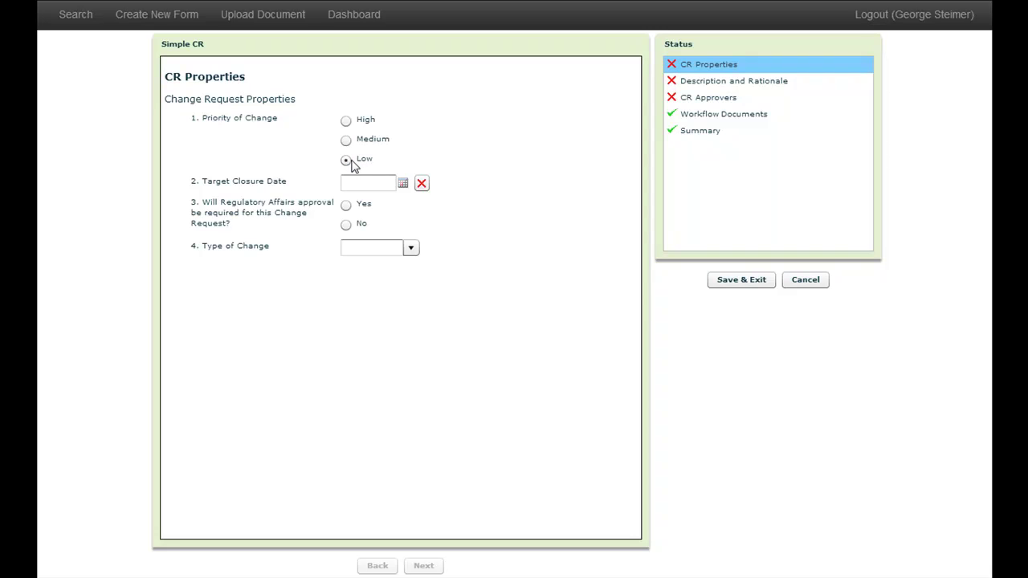
- Complete the CR properties with target closure date 02/15/2013, Regulatory Affairs approval Yes and type of change Document, and continue to the following page
click(403, 184)
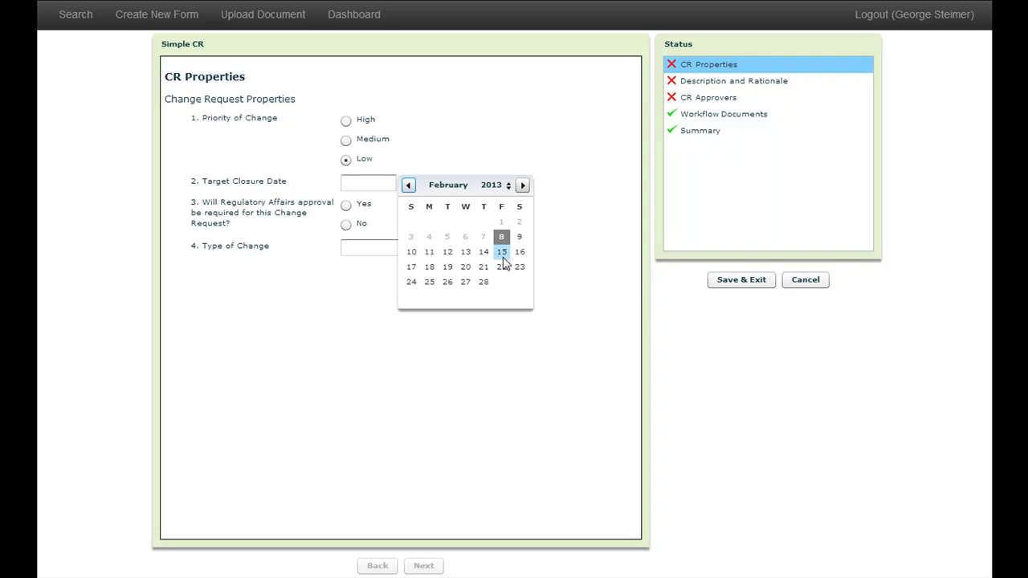
click(501, 253)
click(346, 205)
click(411, 249)
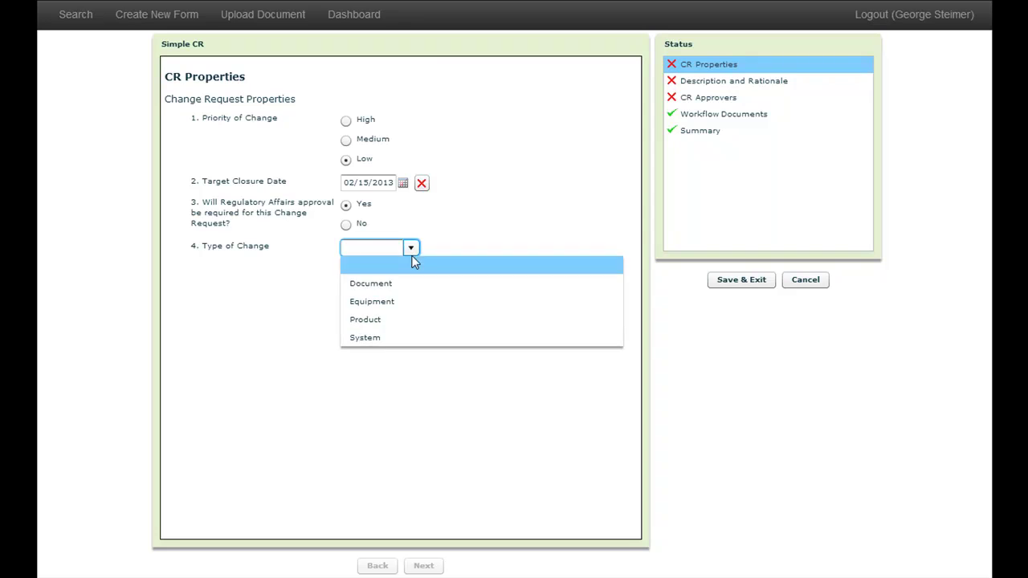
click(414, 286)
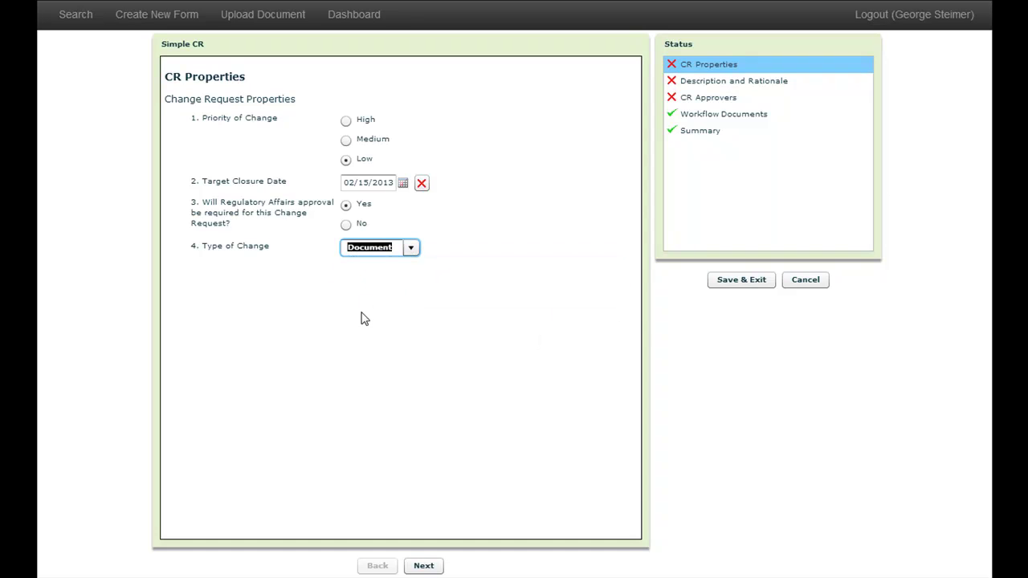
click(427, 566)
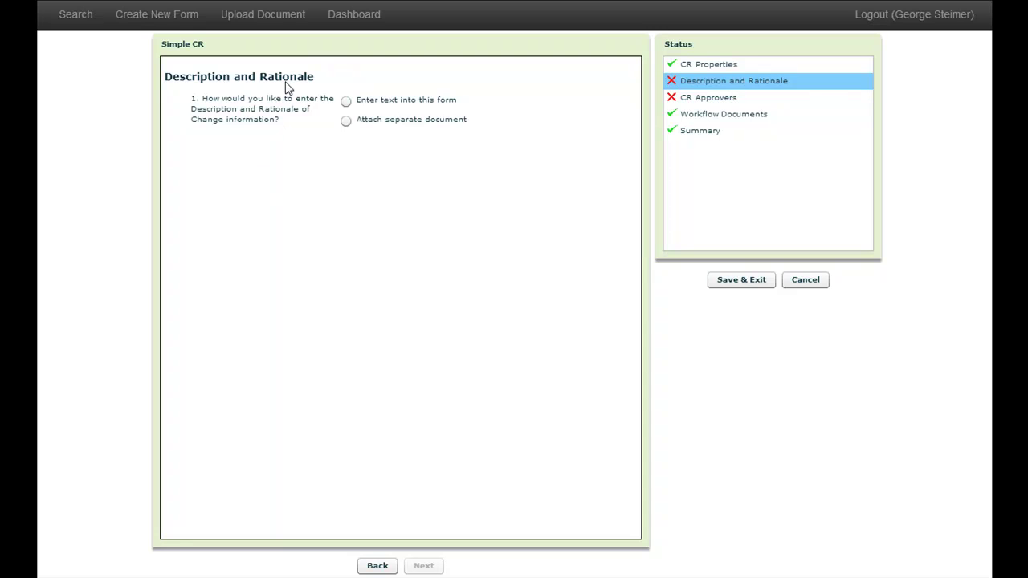
click(347, 121)
click(423, 566)
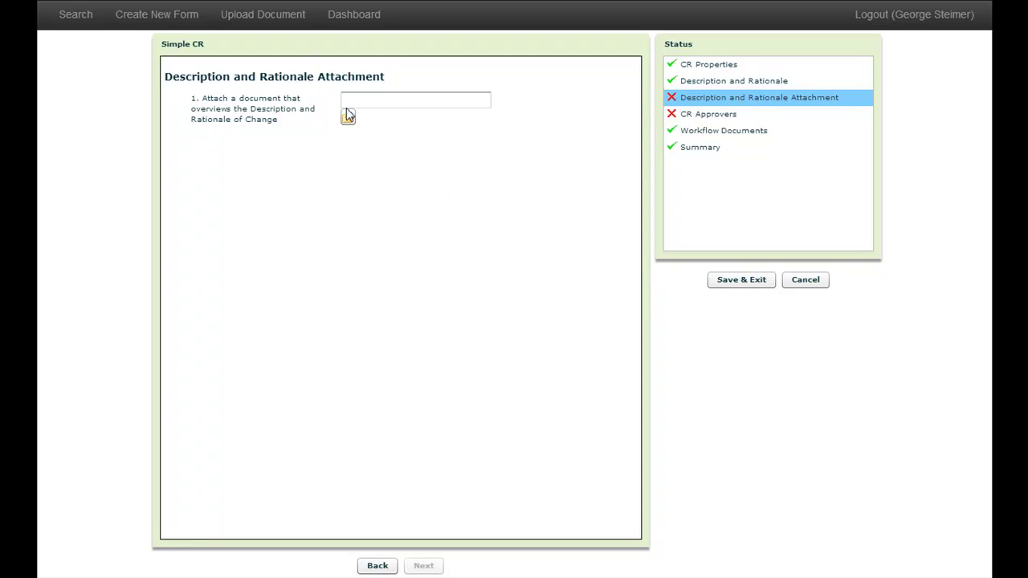
click(391, 566)
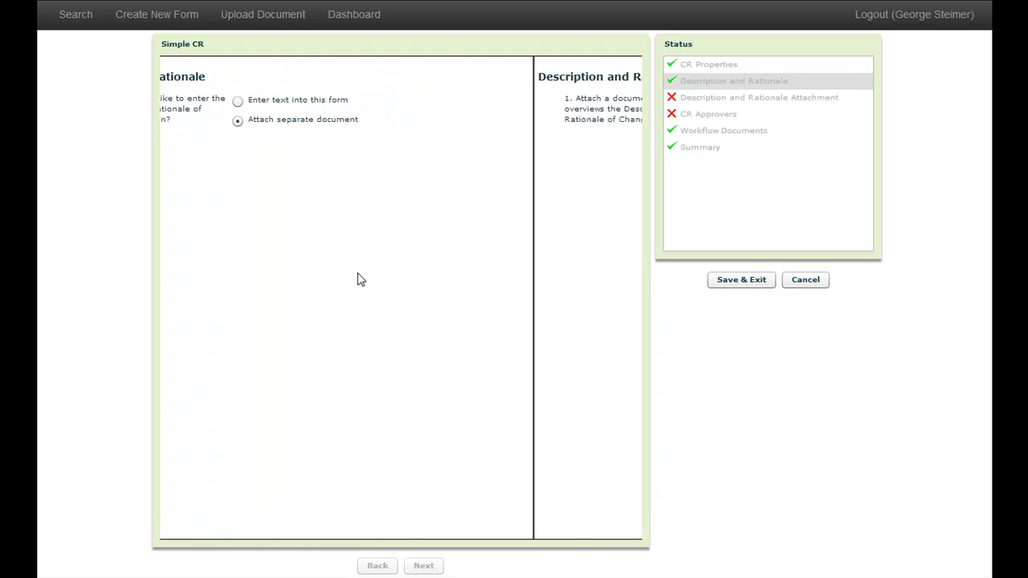
- Choose to enter text into the form and describe the change as "Adding a new server to the Thursday backup schedule"
click(346, 102)
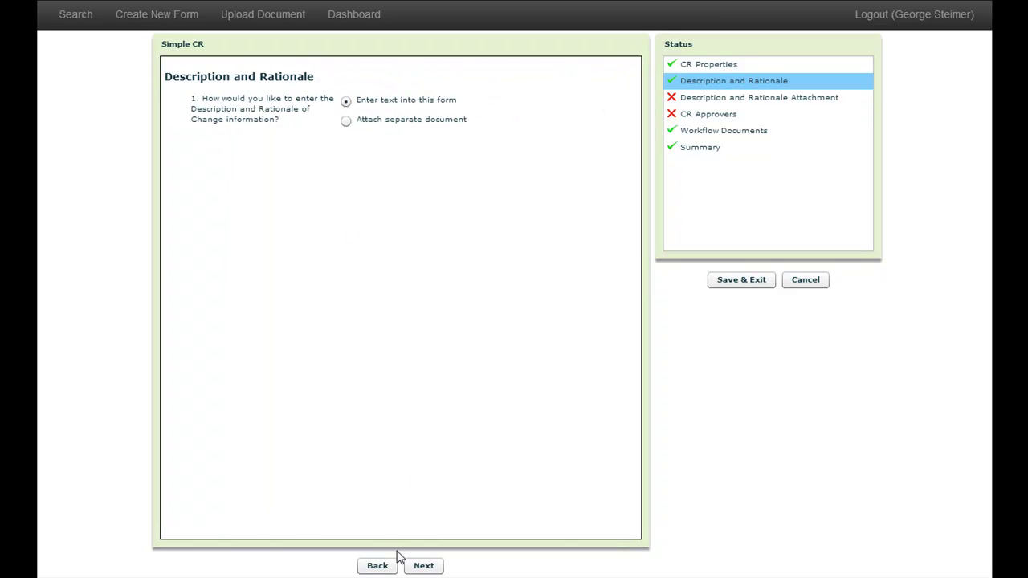
click(423, 565)
click(392, 130)
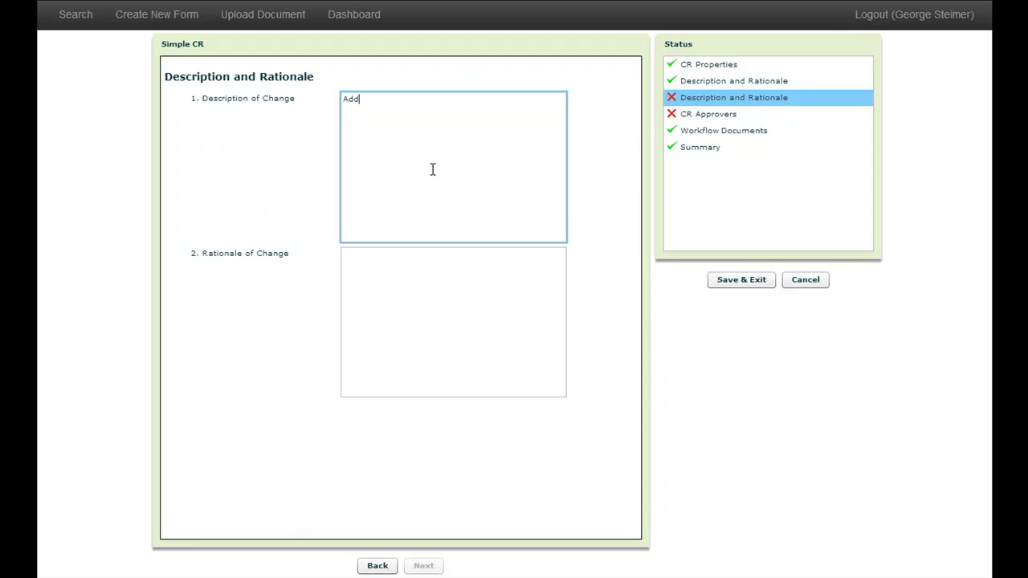
text(ew server to the thurs)
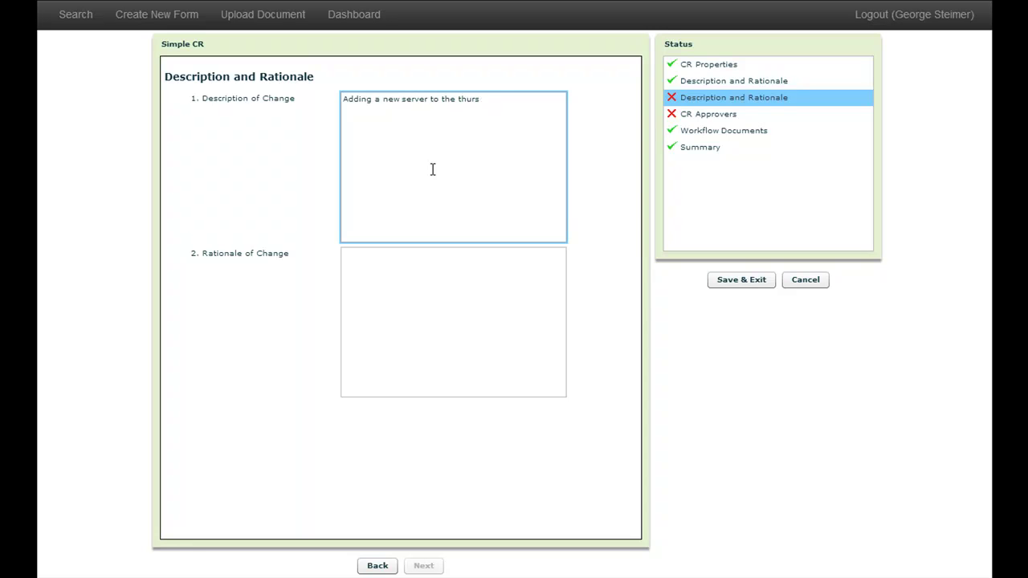
text(le)
right_click(477, 94)
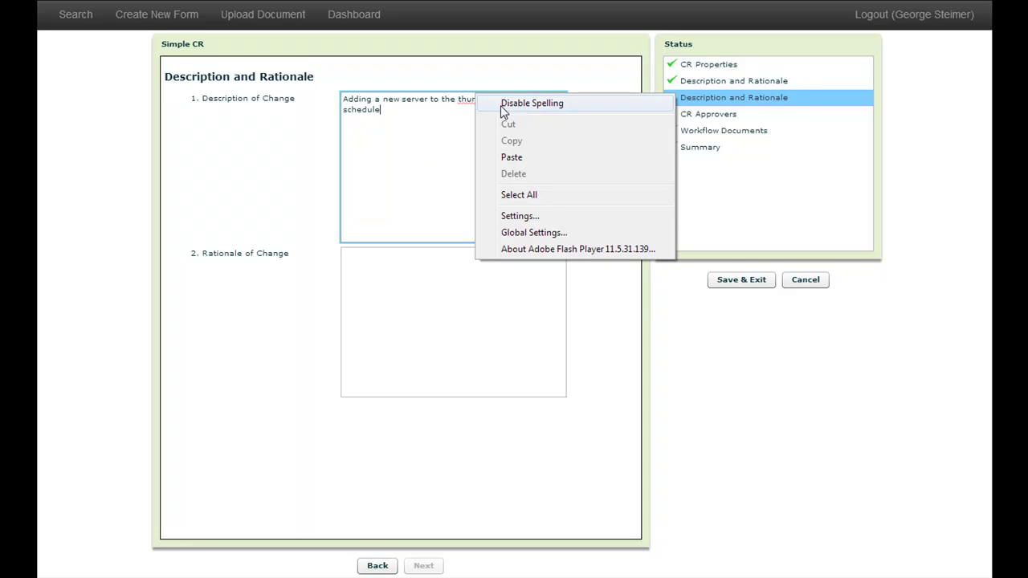
right_click(463, 102)
click(505, 111)
- Enter the rationale "Need to add all new servers to the backup schedule" and continue to the approvers page
click(461, 313)
text(Need to add all new se)
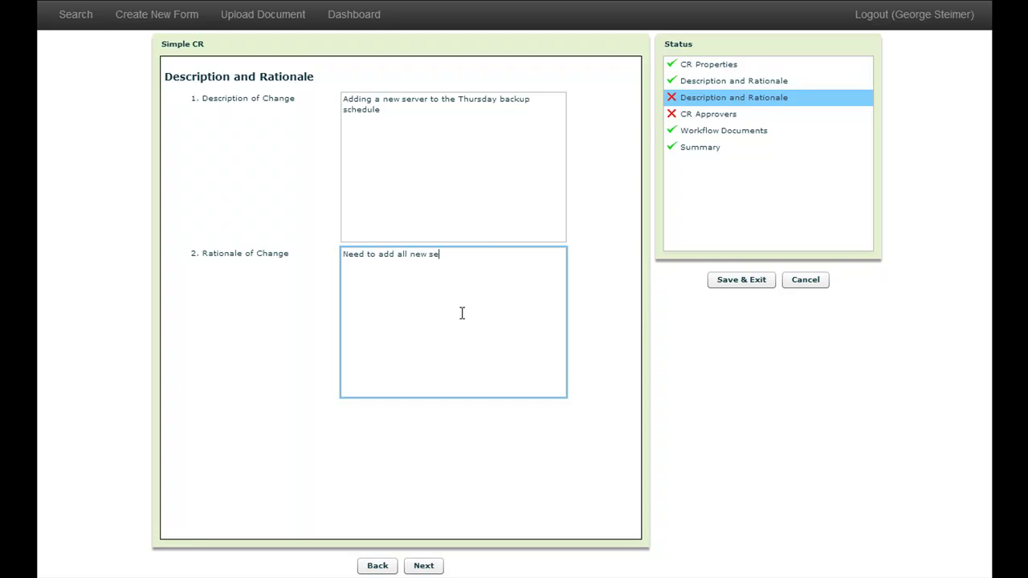
text( schedule)
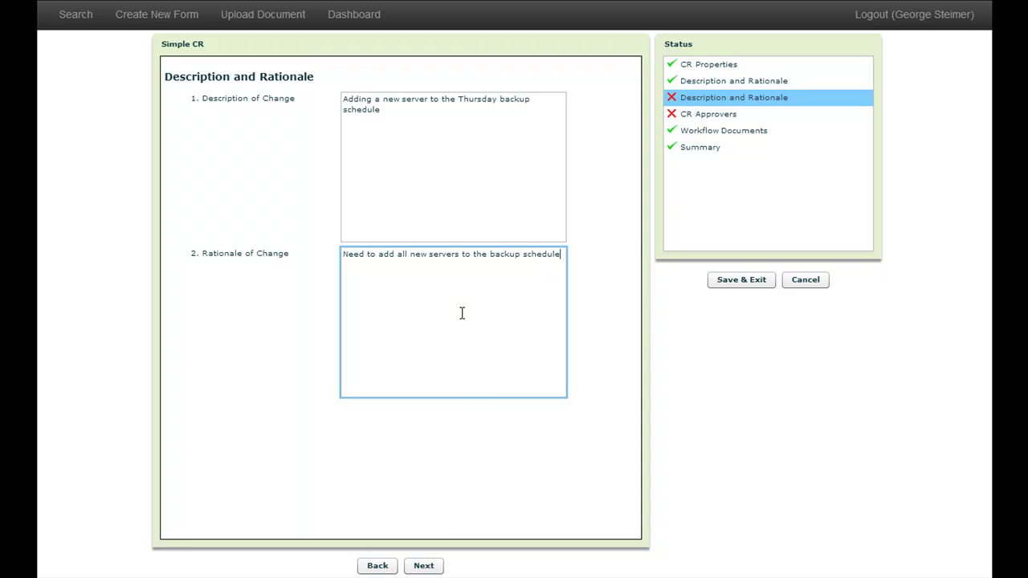
click(438, 562)
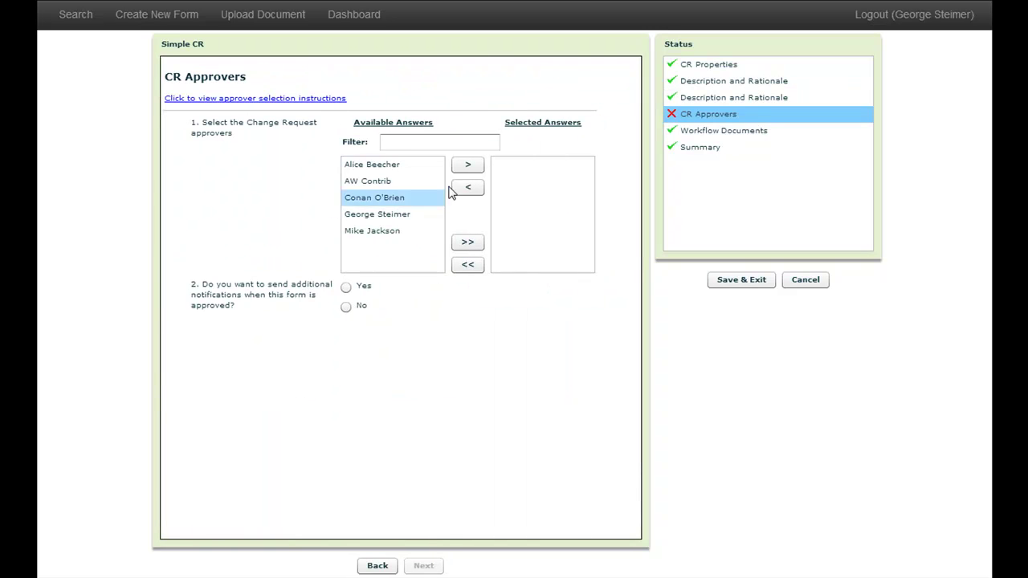
- Assign the first and last available people as change request approvers, decline additional notifications, and continue
click(382, 166)
ctrl+click(377, 231)
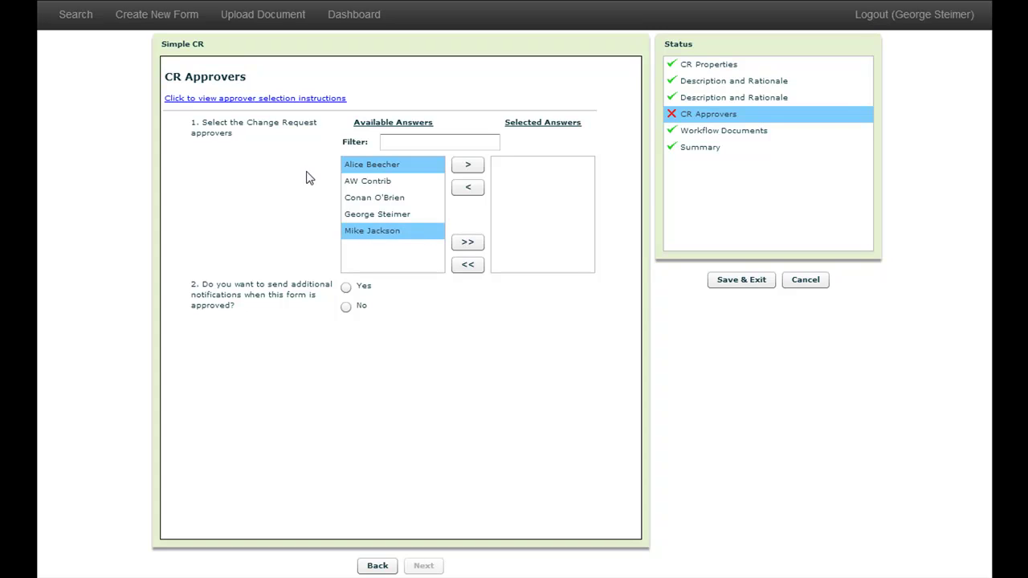
click(474, 168)
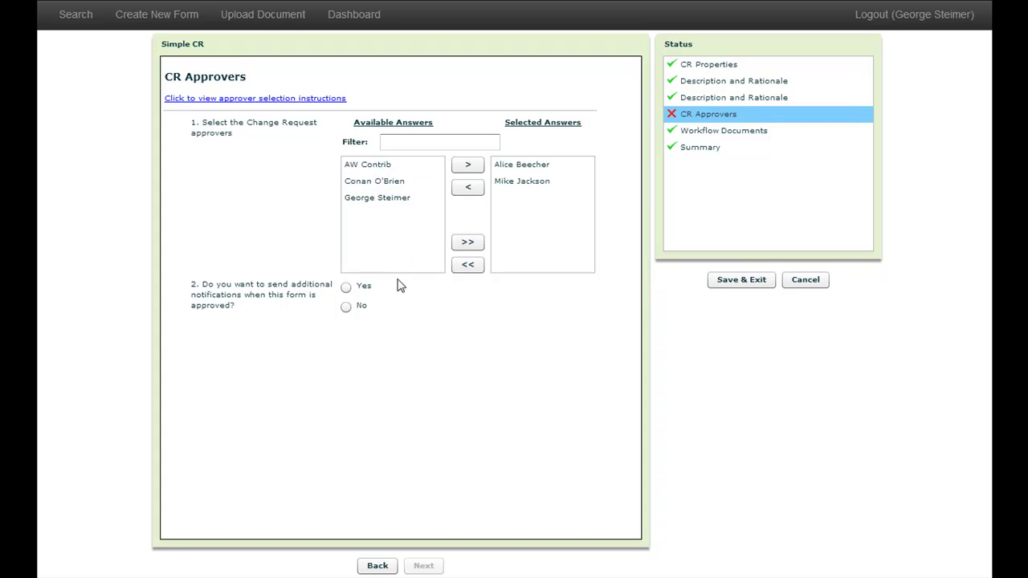
click(346, 308)
click(423, 566)
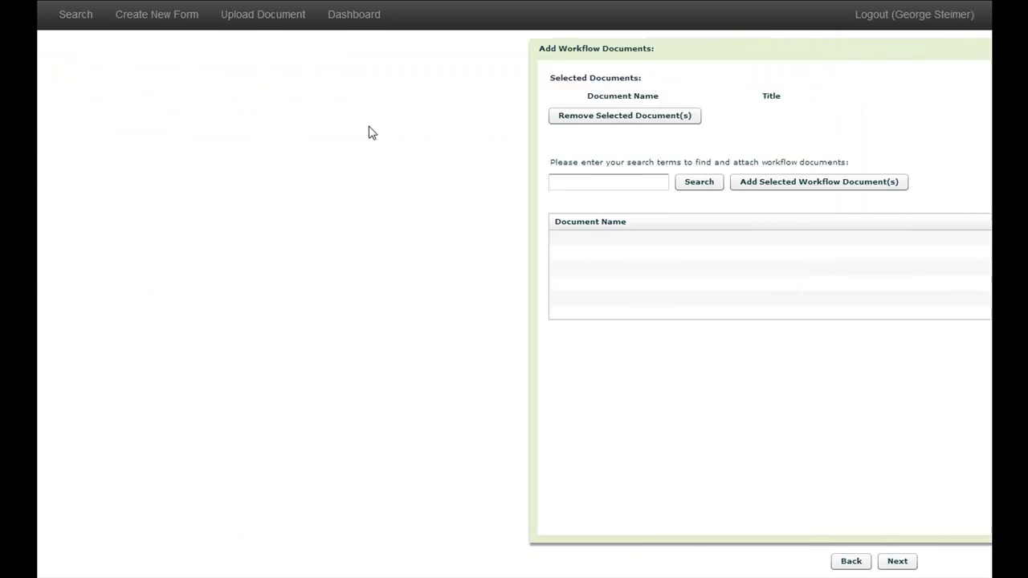
- Search the workflow documents for TSG-105 and attach TSG-105-1.1 to the change request
click(228, 180)
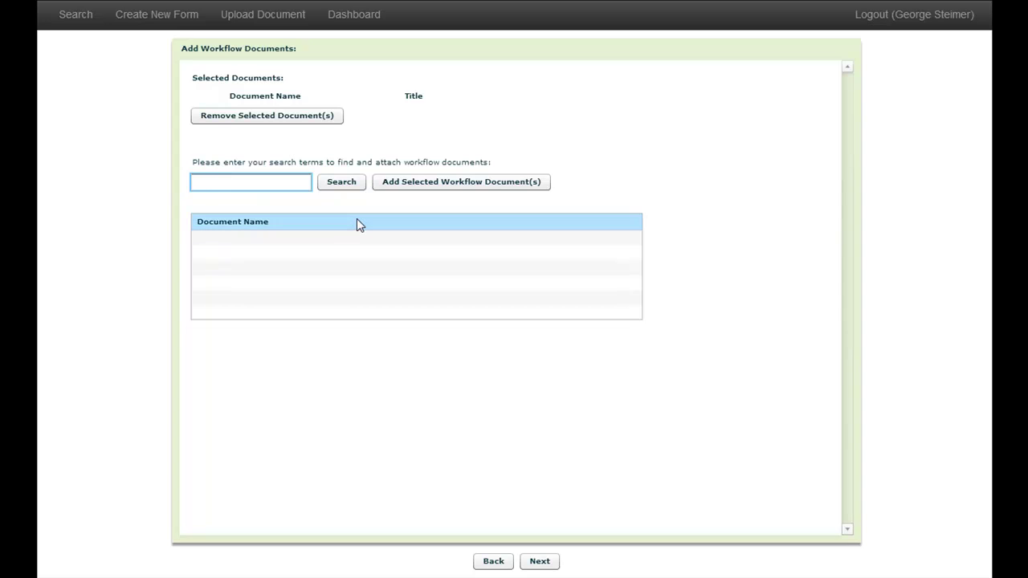
text(TSG-105)
click(360, 186)
click(229, 257)
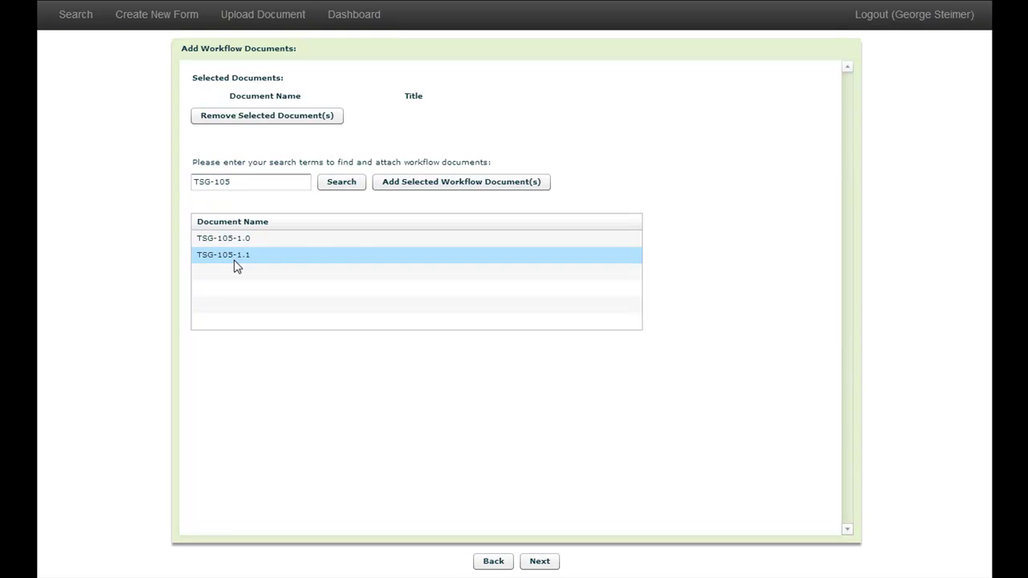
click(414, 183)
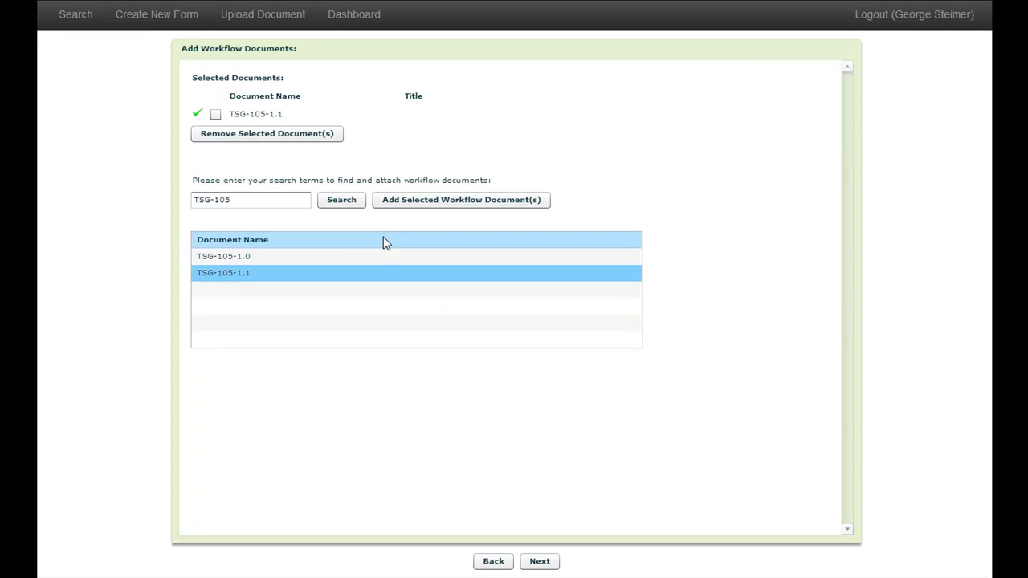
- Find TSG-104-2.1 by searching for TSG-104, add it to the workflow documents and remove it again
click(267, 201)
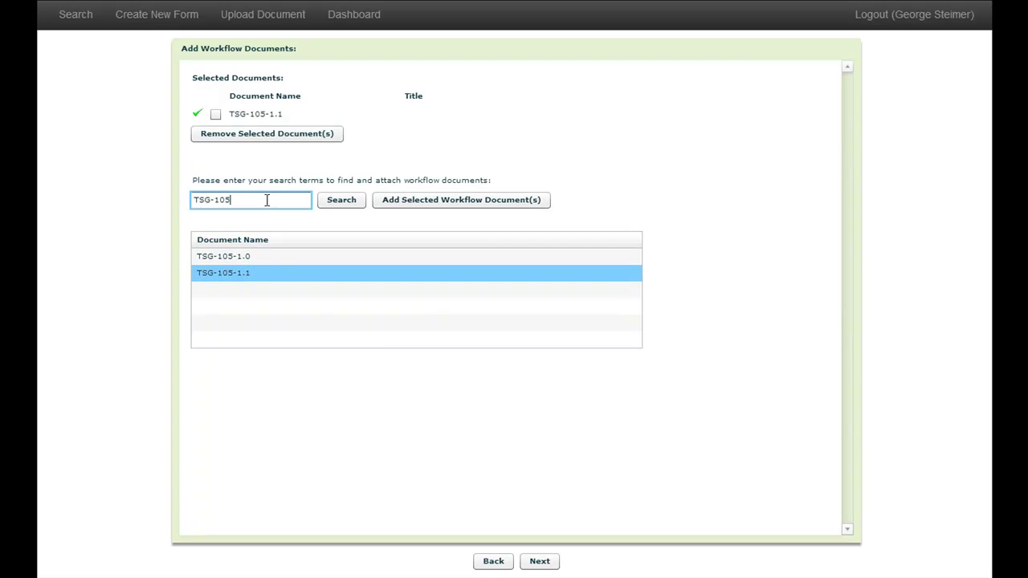
click(340, 199)
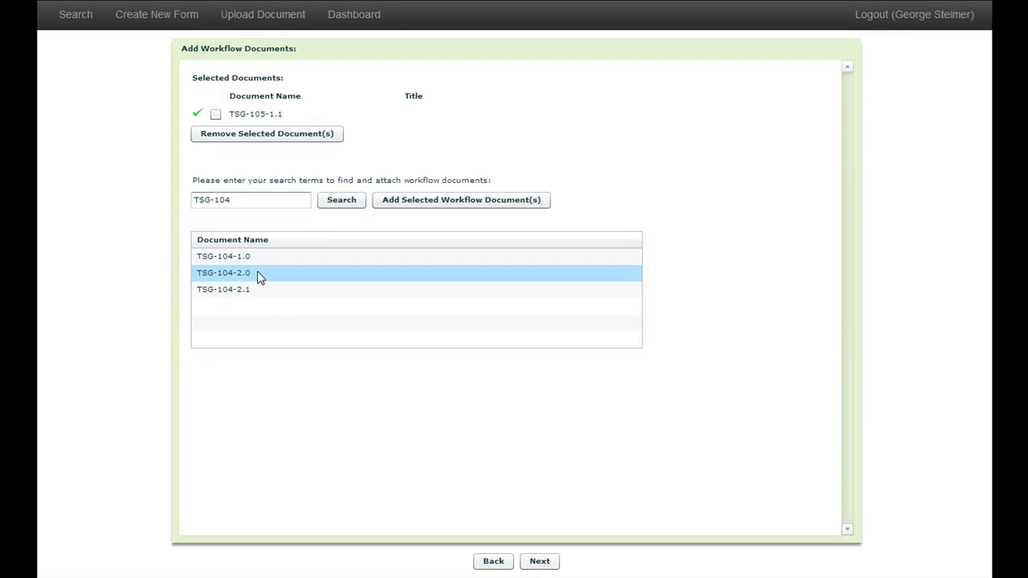
click(257, 290)
click(387, 203)
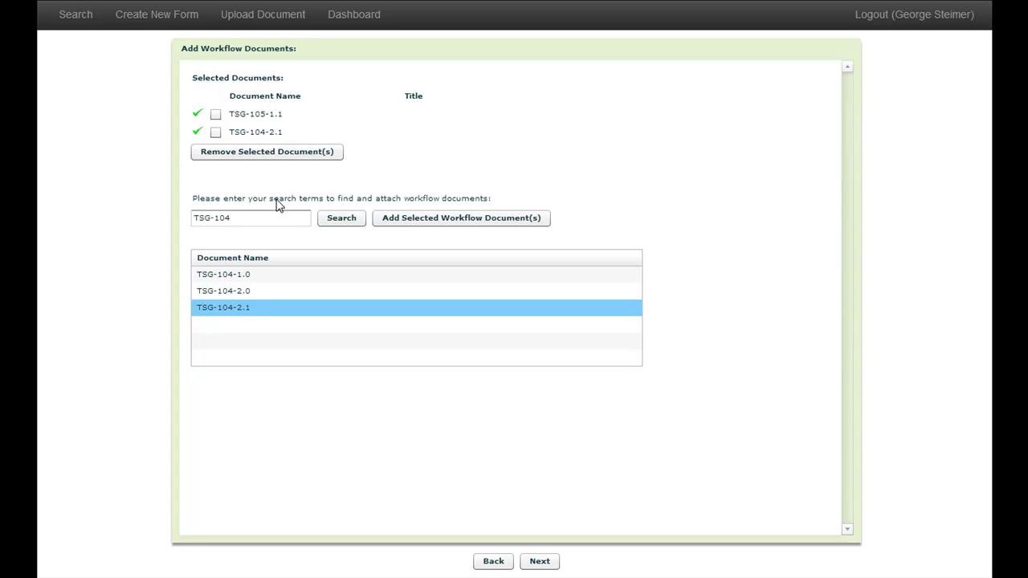
click(215, 132)
click(259, 152)
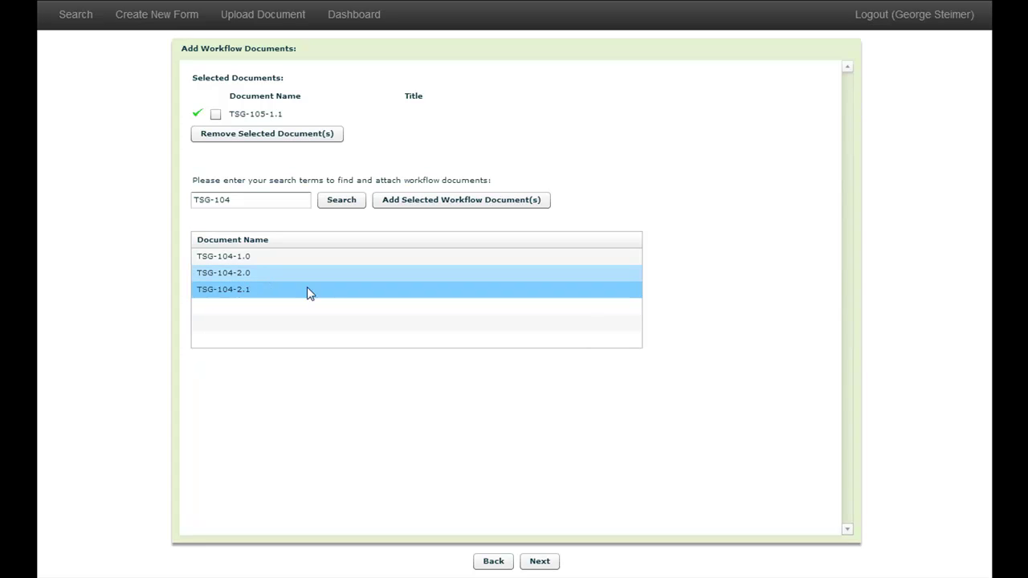
- Open the form summary and review all answers down to the CR approvers
click(538, 564)
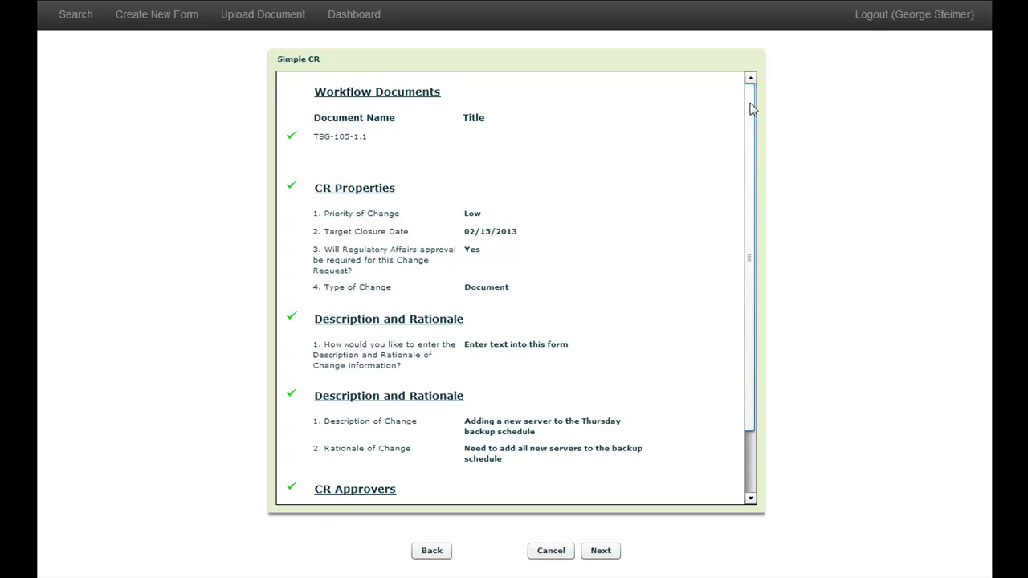
drag(749, 101, 750, 203)
drag(751, 279, 746, 182)
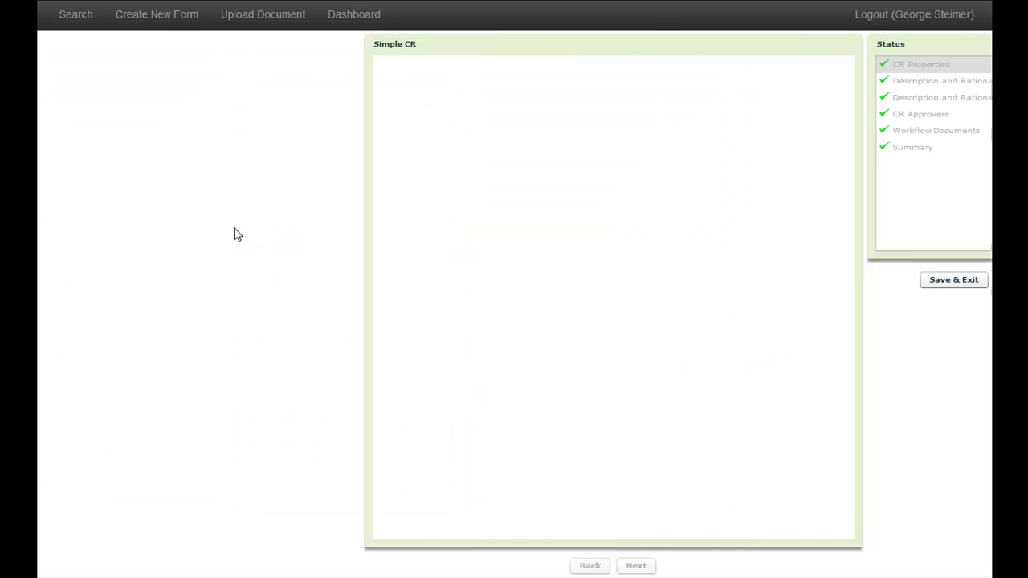
- Set the target closure date in the CR properties to 02/28/2013 and return to the form summary
click(408, 184)
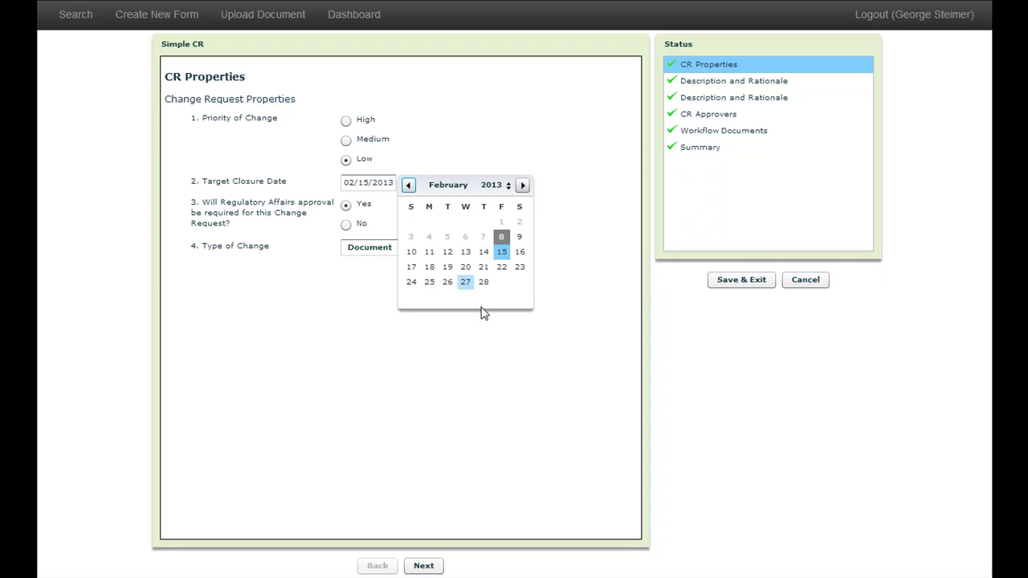
click(482, 281)
click(697, 152)
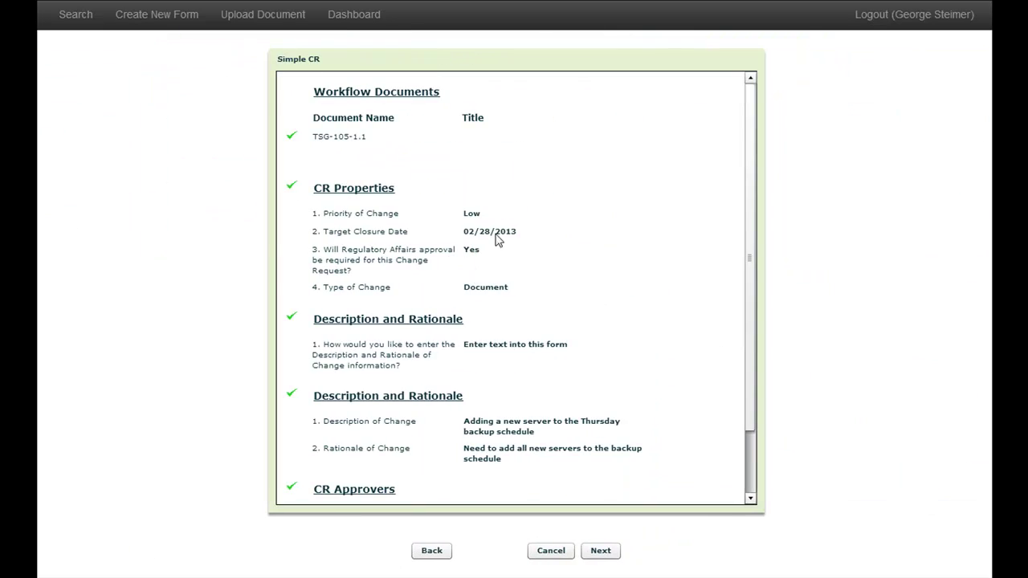
- Examine the workflow summary, including the person assigned to the Regulatory task, and go back to the form summary
click(599, 554)
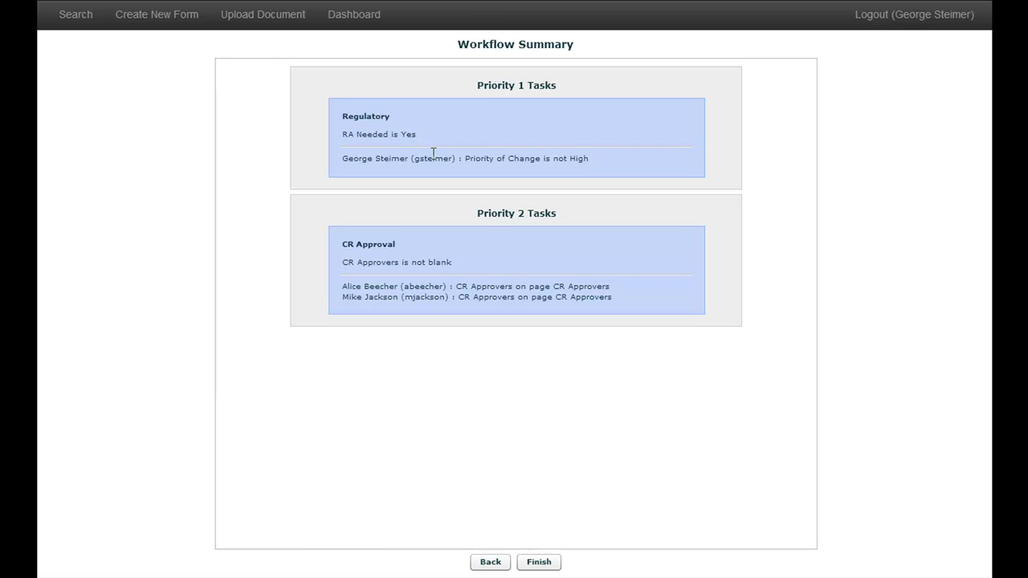
double_click(359, 158)
click(381, 158)
click(501, 561)
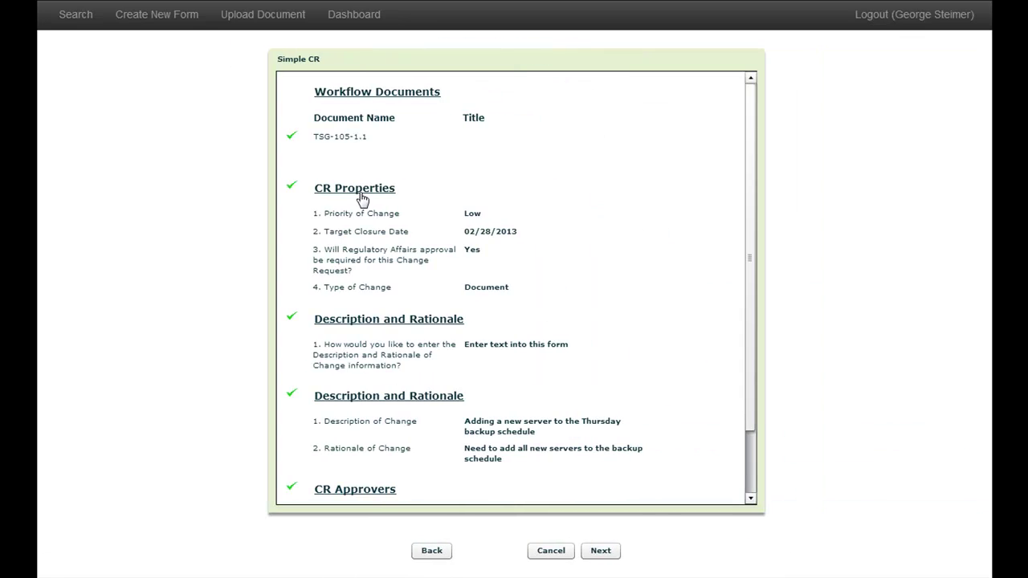
- Change the CR properties to priority Medium with Regulatory Affairs approval set to No
click(362, 196)
click(346, 140)
click(346, 226)
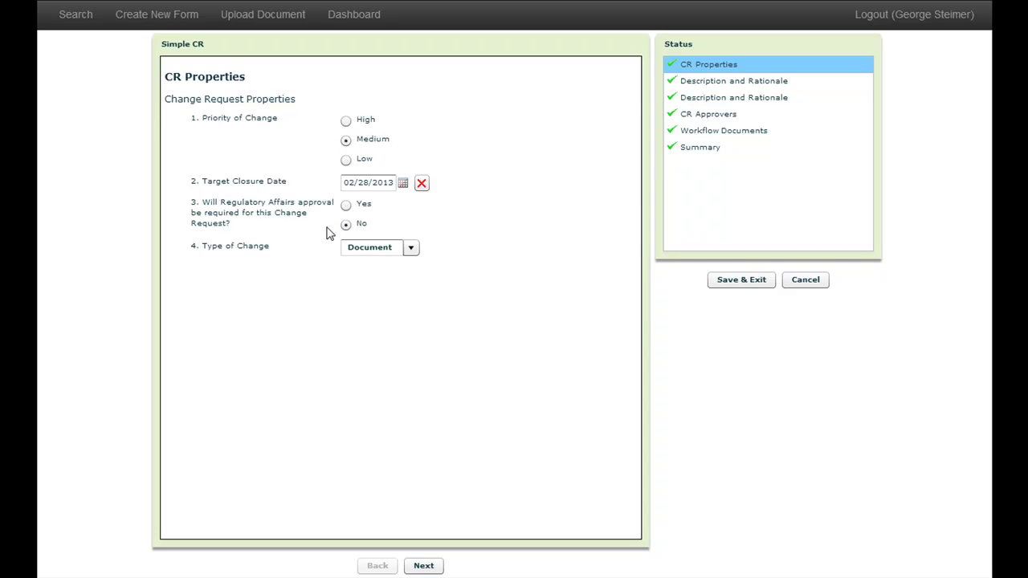
- Remove the first person from the selected CR approvers and finish the form by way of the form and workflow summaries
click(706, 115)
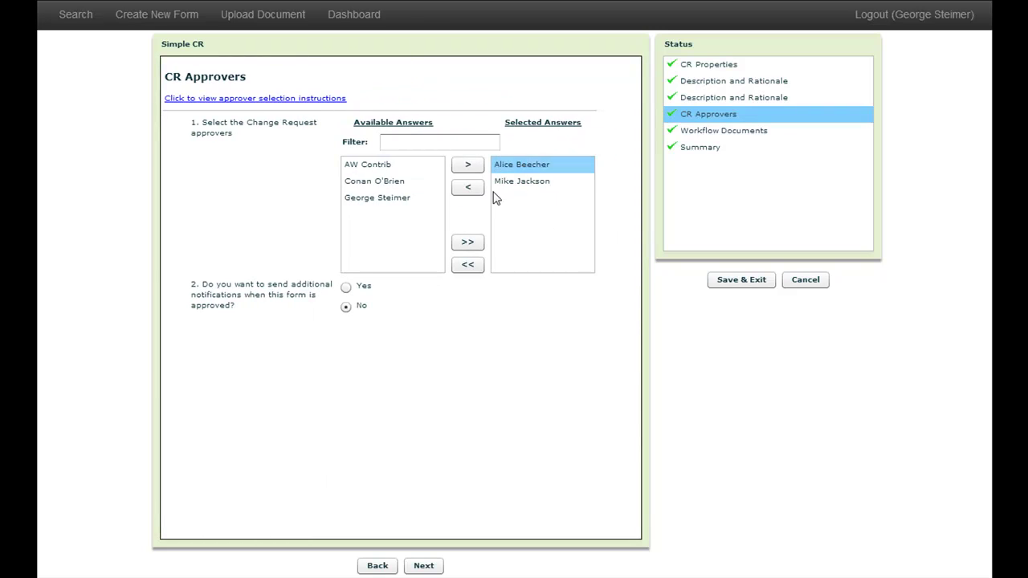
click(467, 190)
click(692, 153)
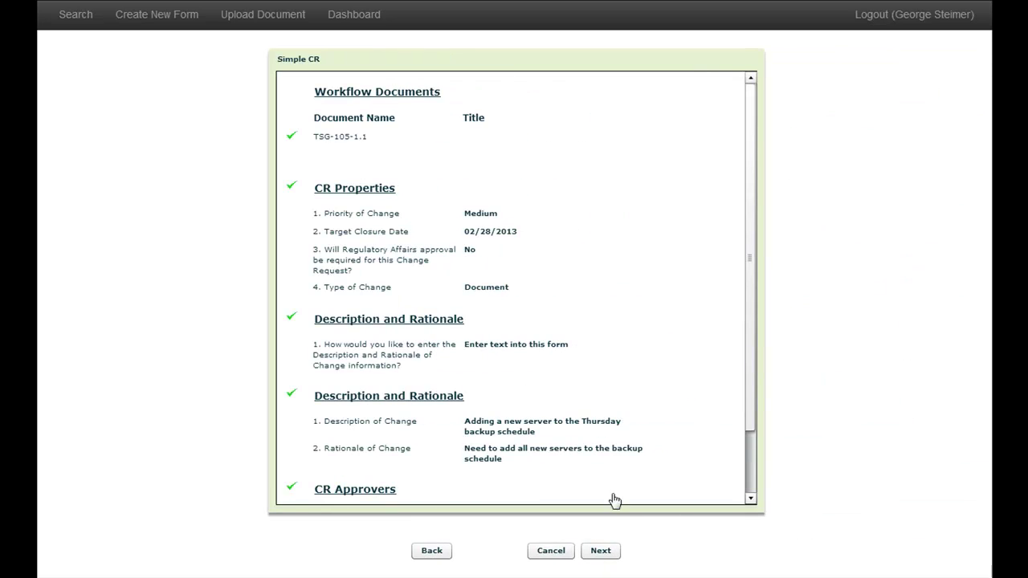
click(613, 551)
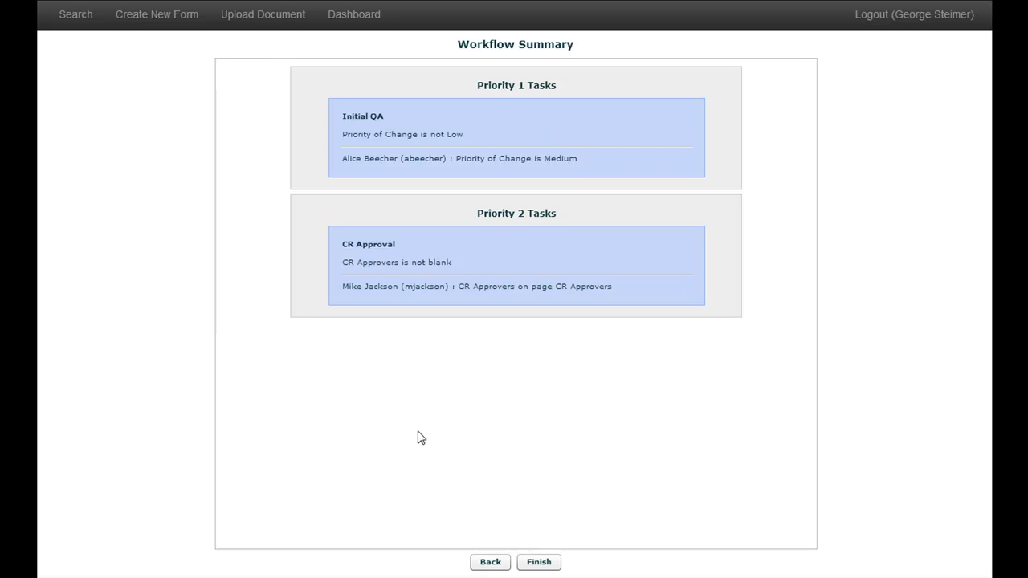
click(549, 566)
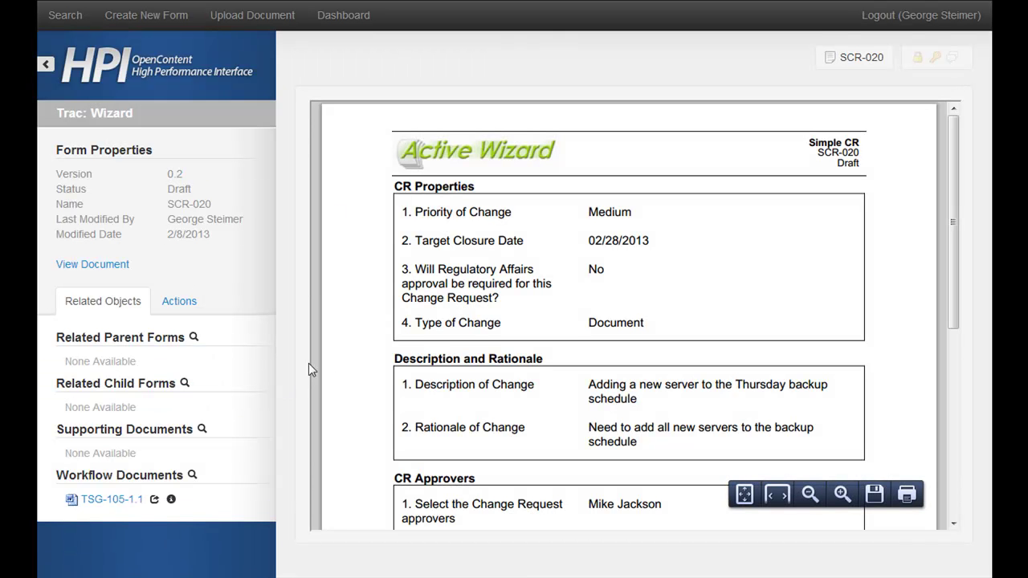
- Examine the generated SCR-020 form and highlight the status in its header
mouse_move(954, 206)
mouse_down()
mouse_move(955, 308)
mouse_move(956, 206)
mouse_up()
drag(837, 163, 863, 165)
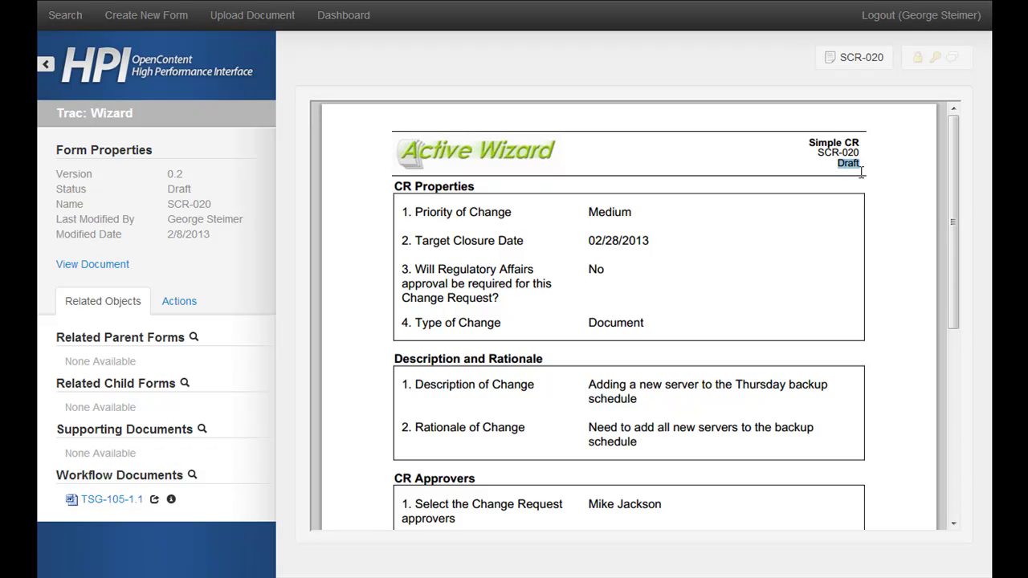
click(813, 166)
- View the linked workflow document TSG-105-1.1, return to its related change form SCR-020 and display the actions available for the form
click(118, 502)
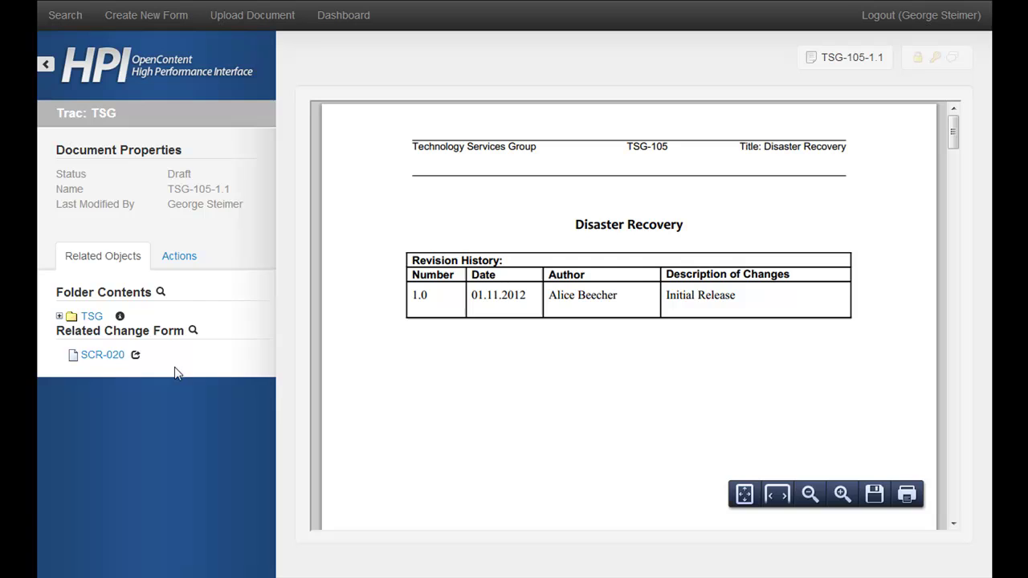
click(105, 355)
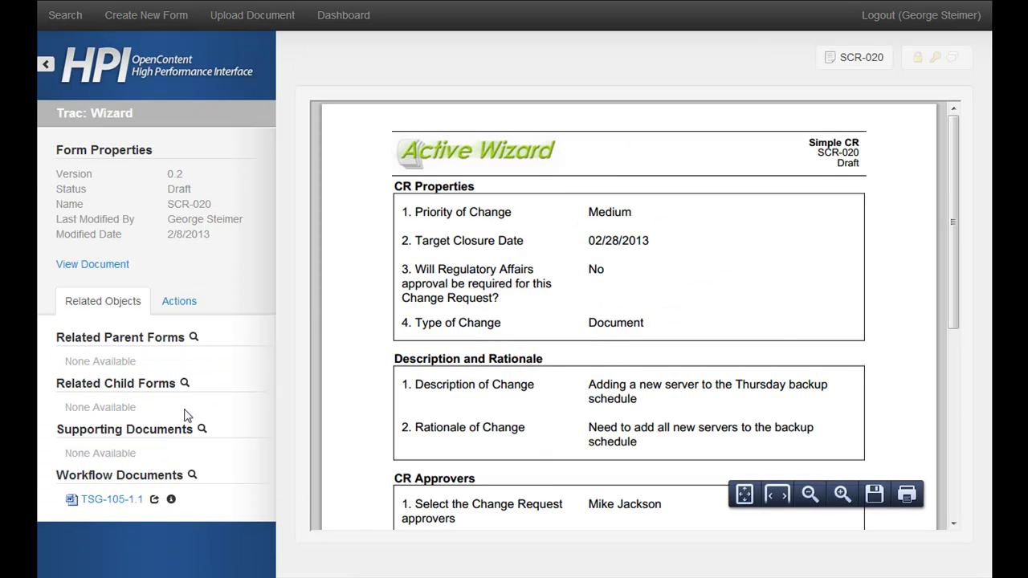
click(184, 302)
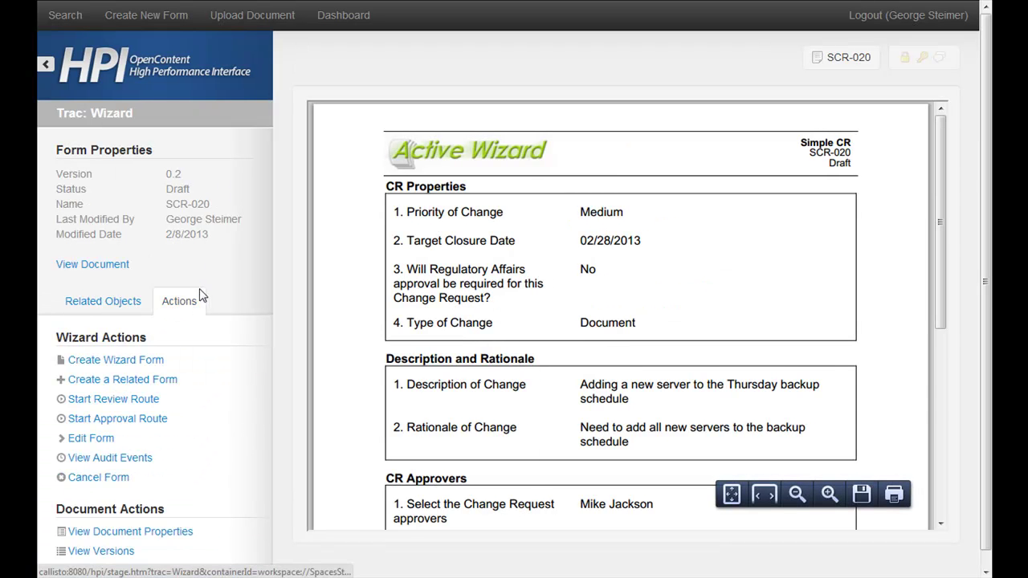